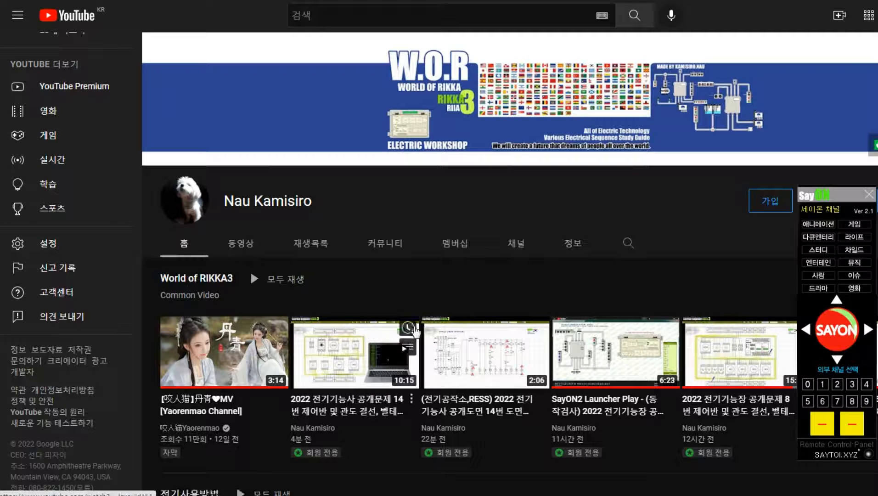
Open the "2022 전기기능사 공개문제 14번" continuity-check video from the World of RIKKA3 playlist in theater mode and mute it.
{"action": "left_click", "coordinate": [400, 340]}
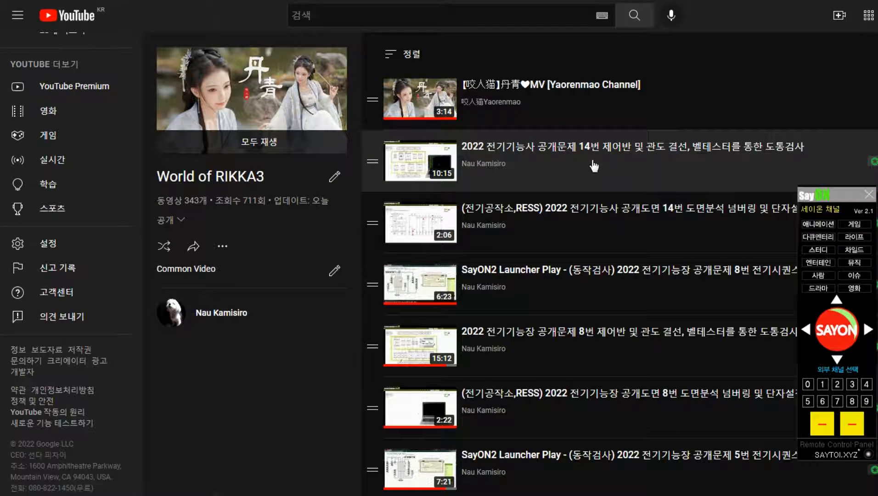
{"action": "left_click", "coordinate": [426, 163]}
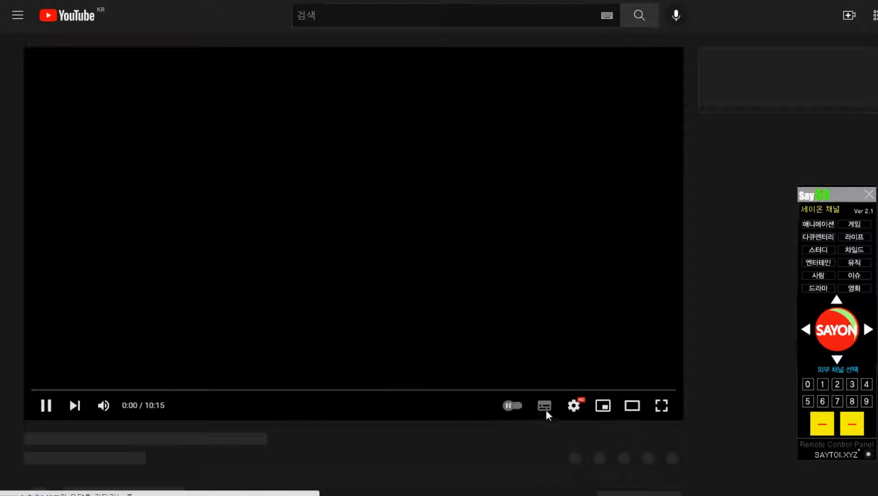
{"action": "left_click", "coordinate": [631, 406]}
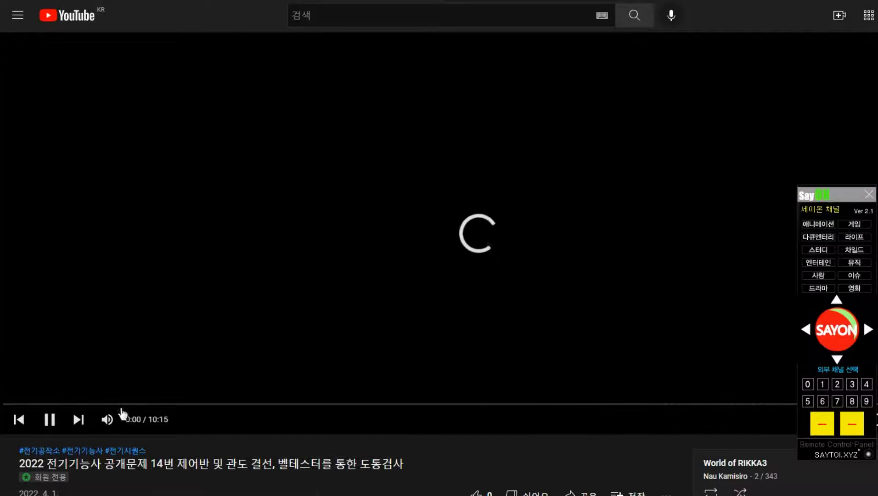
{"action": "left_click", "coordinate": [107, 419]}
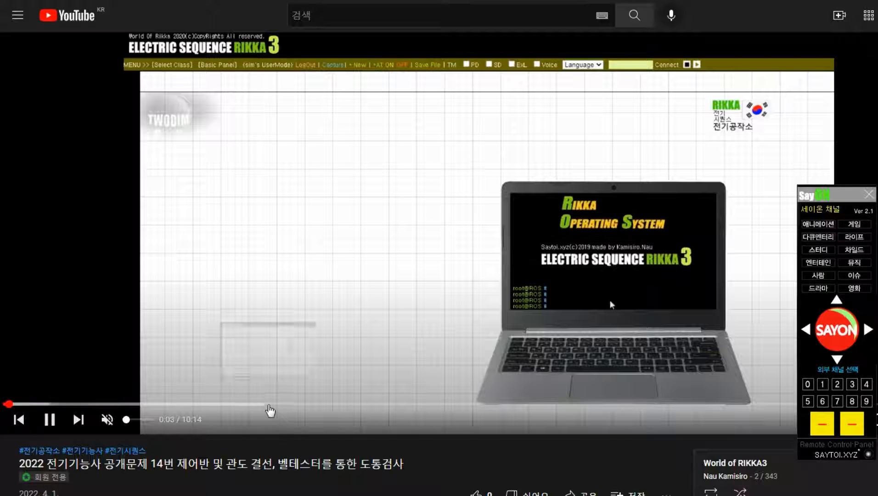
Skim the video's control panel and conduit wiring scenes and pause playback at 3:49.
{"action": "left_click", "coordinate": [268, 404]}
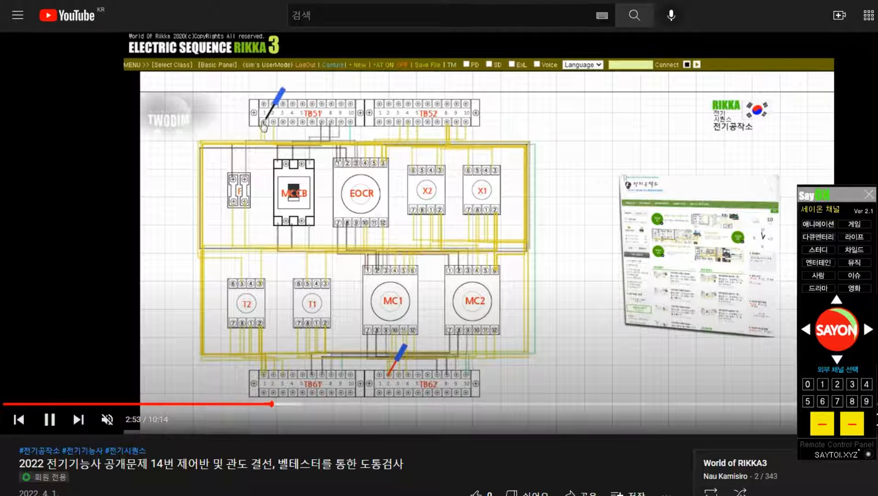
{"action": "left_click", "coordinate": [790, 404]}
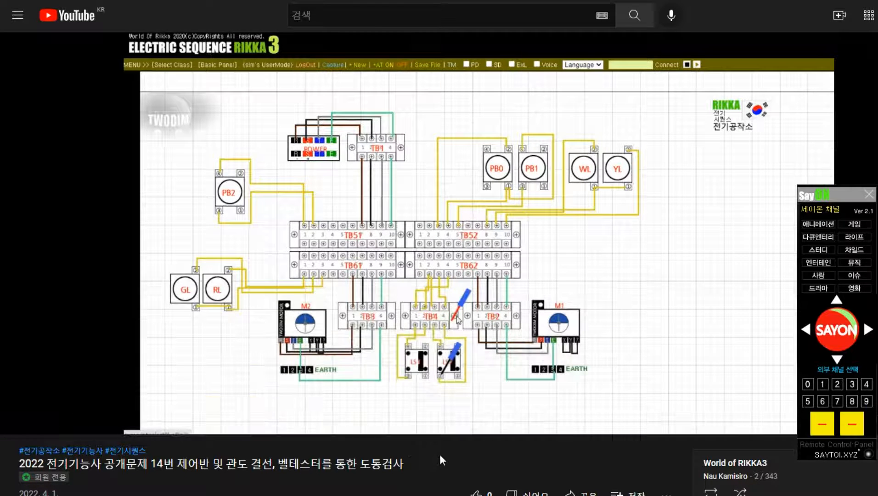
{"action": "mouse_move", "coordinate": [323, 269]}
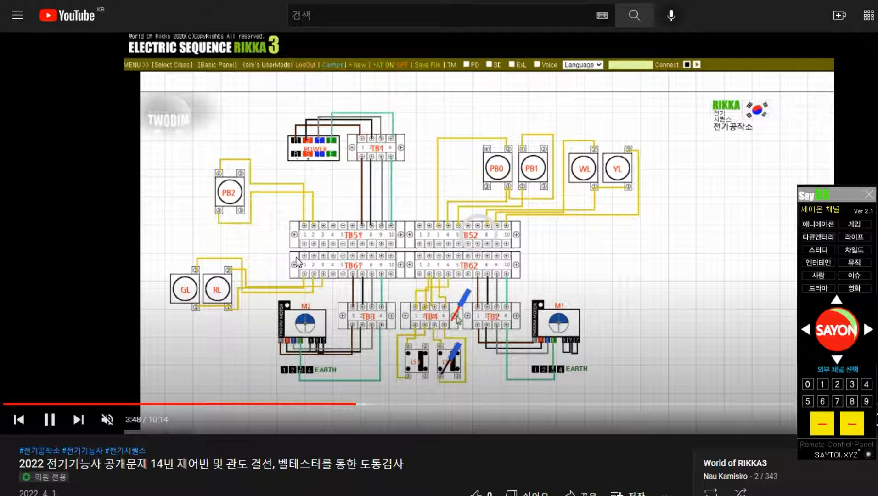
{"action": "left_click", "coordinate": [428, 345]}
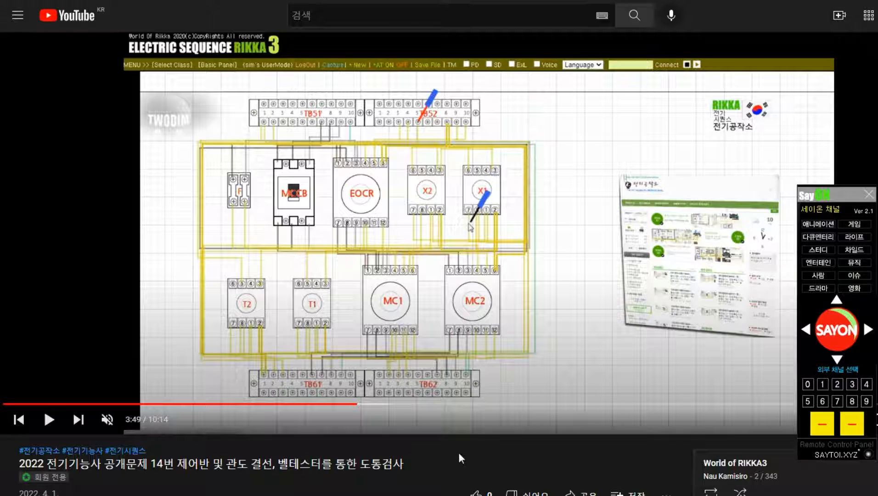
Expand the video description and open its SayOn2:Launcher link.
{"action": "scroll", "coordinate": [457, 452], "scroll_direction": "down", "scroll_amount": 5}
{"action": "left_click", "coordinate": [77, 361]}
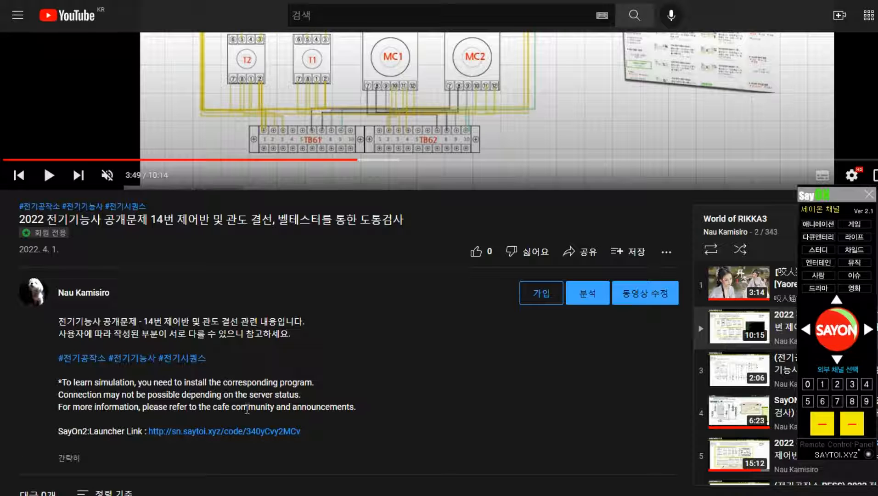
{"action": "left_click", "coordinate": [245, 431]}
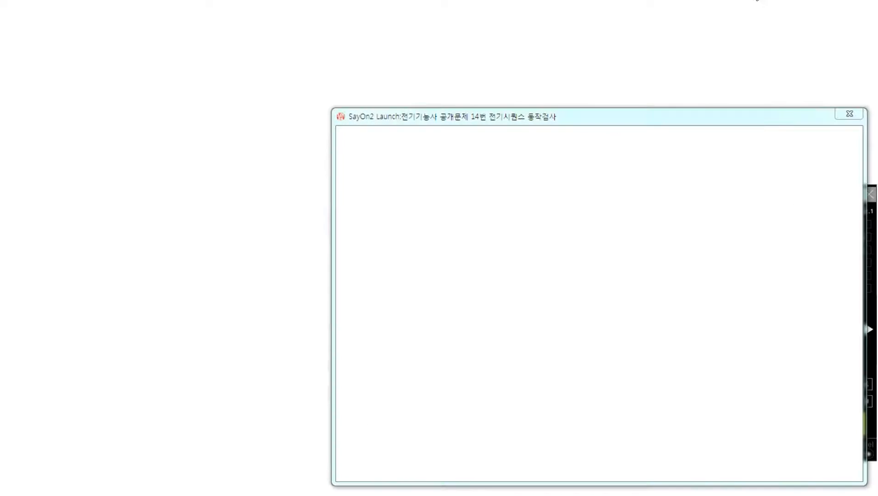
Reposition and enlarge the SayOn2 Launch window, and place the Input Device panel beside the open ControlBox.
{"action": "left_click_drag", "start_coordinate": [676, 116], "coordinate": [432, 32]}
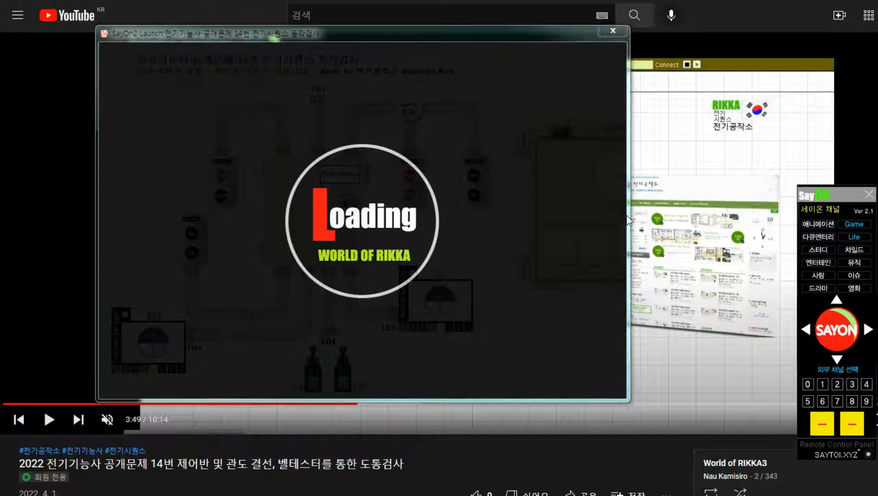
{"action": "left_click_drag", "start_coordinate": [604, 42], "coordinate": [514, 41]}
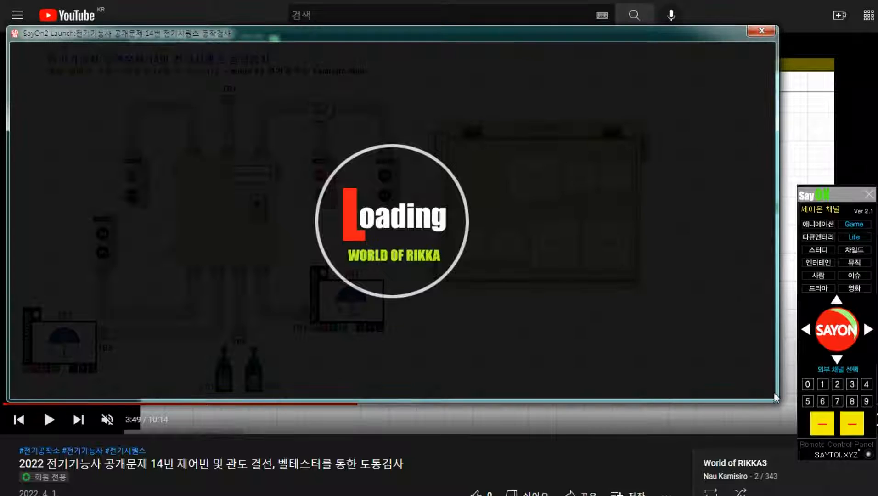
{"action": "left_click_drag", "start_coordinate": [776, 398], "coordinate": [823, 428]}
{"action": "left_click_drag", "start_coordinate": [412, 191], "coordinate": [680, 183]}
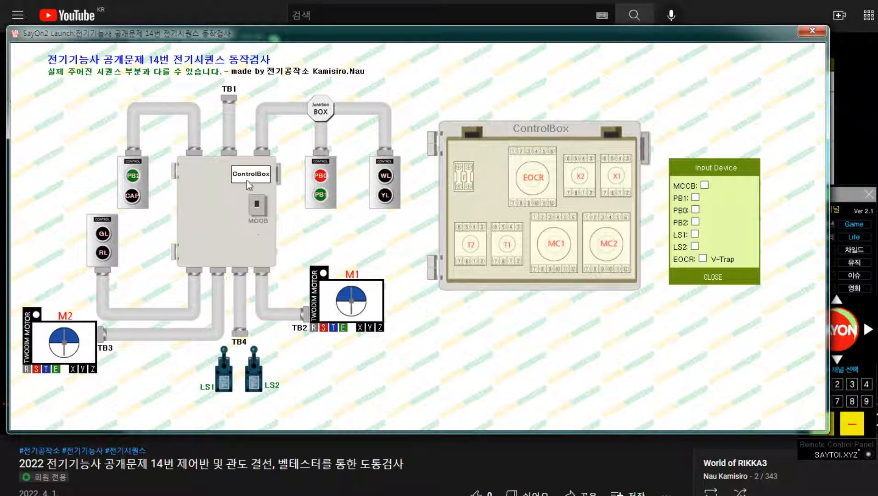
Switch on the MCCB, and trip and reset the EOCR once as a check.
{"action": "left_click", "coordinate": [705, 185]}
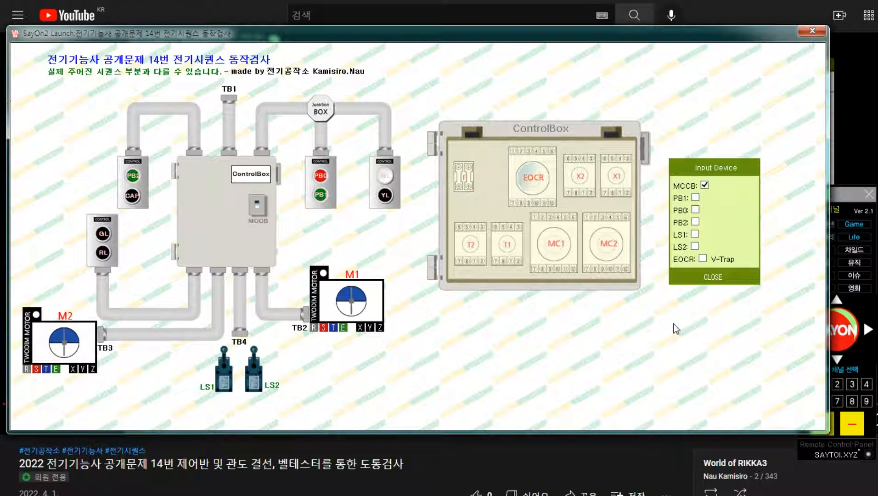
{"action": "left_click", "coordinate": [703, 259]}
{"action": "left_click", "coordinate": [703, 259]}
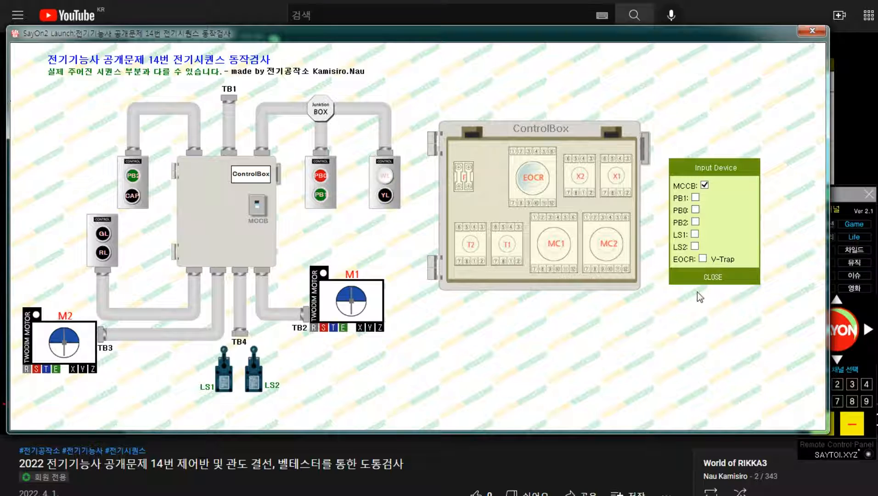
Activate limit switches LS1 and LS2, and actuate and release PB1 repeatedly to test motor M1's operation.
{"action": "left_click", "coordinate": [695, 234]}
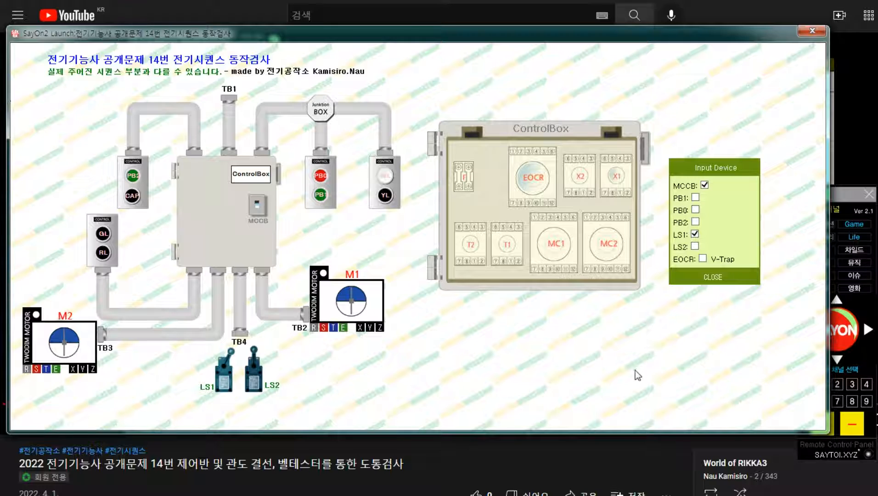
{"action": "left_click", "coordinate": [695, 247]}
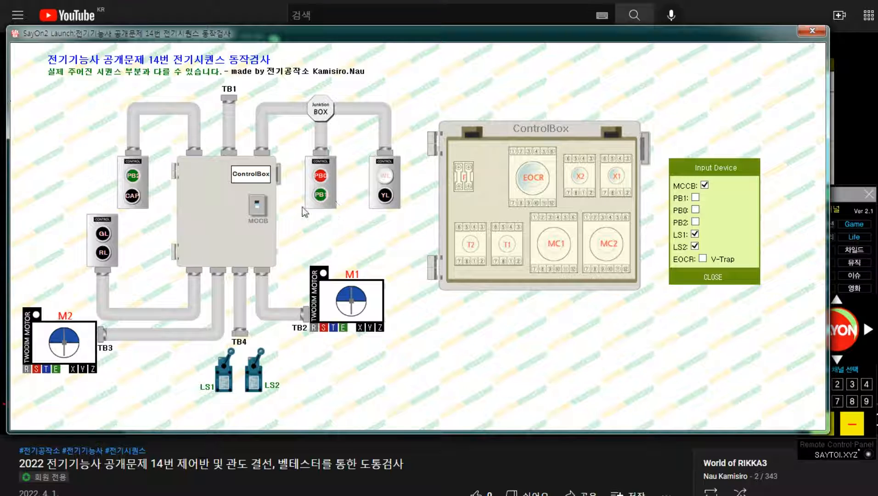
{"action": "left_click", "coordinate": [696, 198]}
{"action": "left_click", "coordinate": [695, 198]}
{"action": "left_click", "coordinate": [695, 198]}
{"action": "left_click", "coordinate": [695, 198]}
{"action": "left_click", "coordinate": [695, 198]}
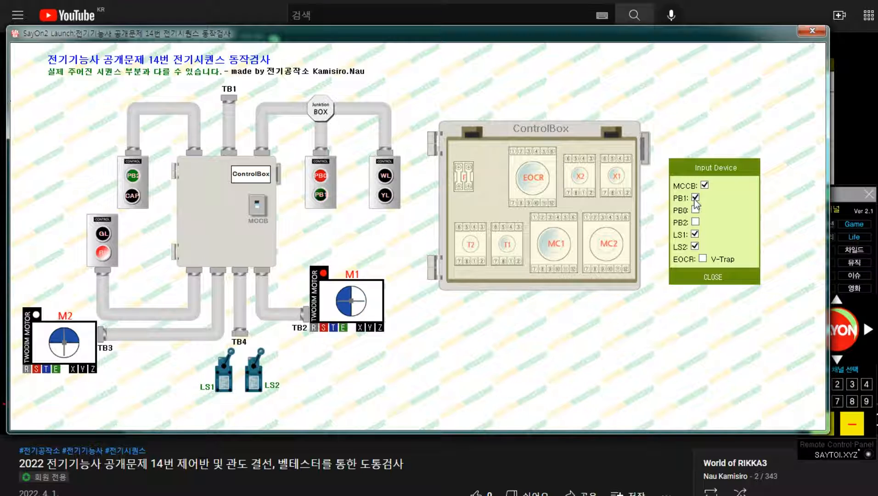
{"action": "left_click", "coordinate": [695, 198]}
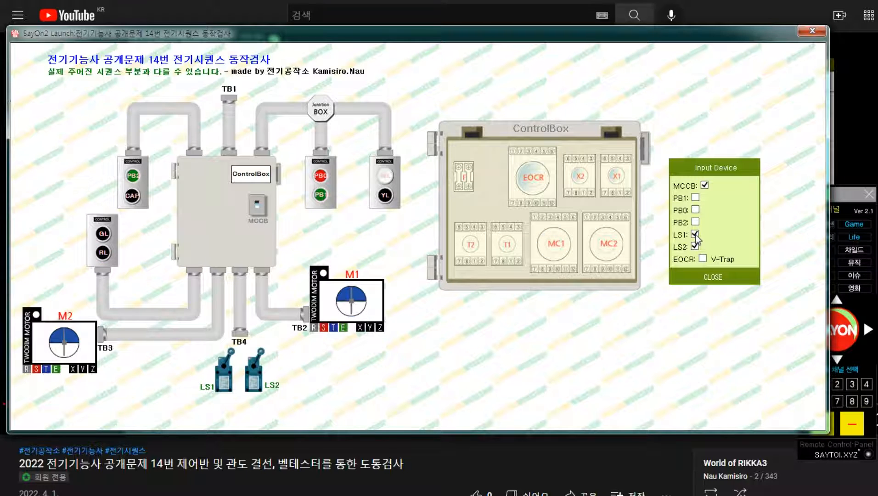
Release LS2, leaving LS1 on, and actuate and release PB2 to test motor M2.
{"action": "left_click", "coordinate": [695, 245]}
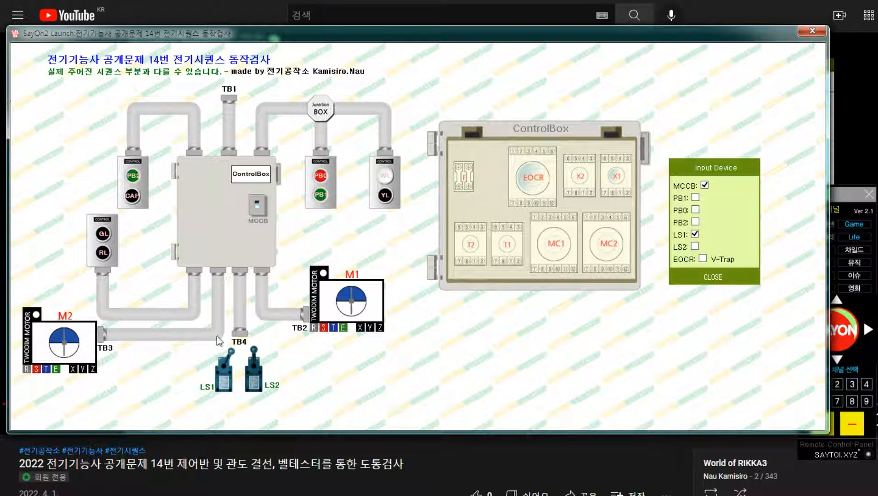
{"action": "left_click", "coordinate": [696, 222]}
{"action": "left_click", "coordinate": [696, 222]}
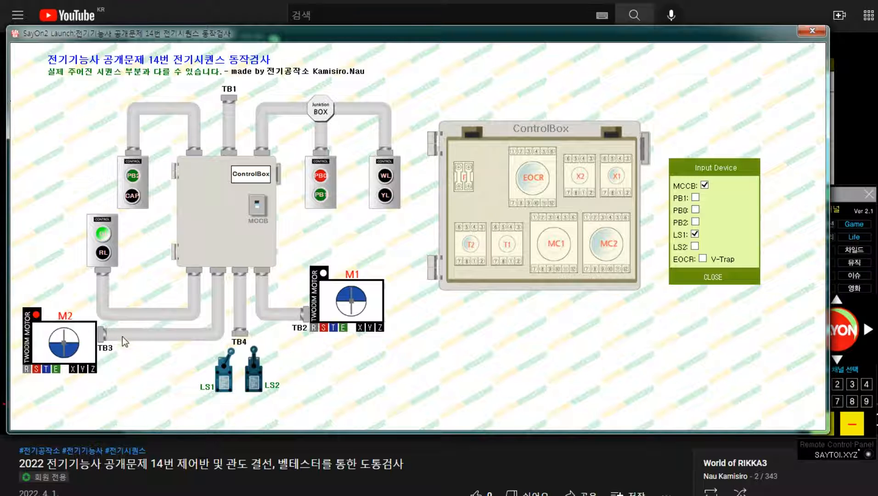
Turn LS1 off and LS2 on, operate PB2 to test motor M2, and release LS2.
{"action": "left_click", "coordinate": [695, 234]}
{"action": "left_click", "coordinate": [695, 245]}
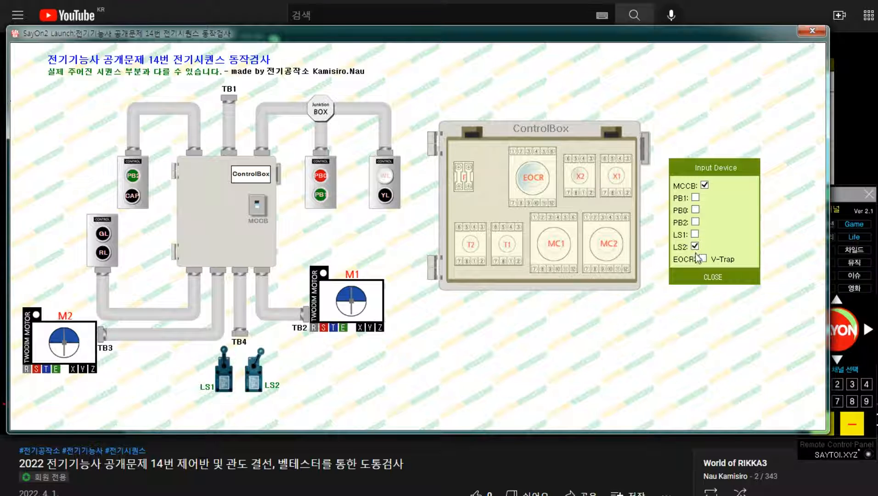
{"action": "left_click", "coordinate": [696, 223]}
{"action": "left_click", "coordinate": [695, 247]}
Activate both LS1 and LS2, and actuate and release PB1 and PB2 in turn to test each motor.
{"action": "left_click", "coordinate": [695, 235]}
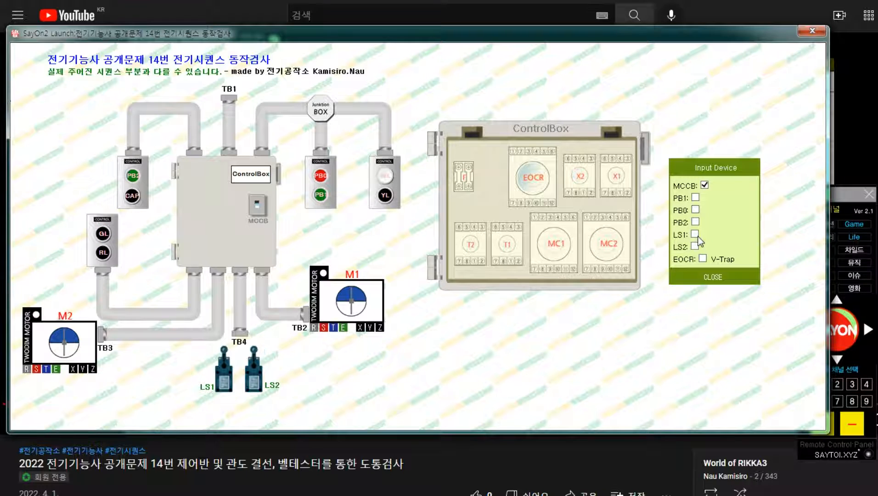
{"action": "left_click", "coordinate": [696, 246]}
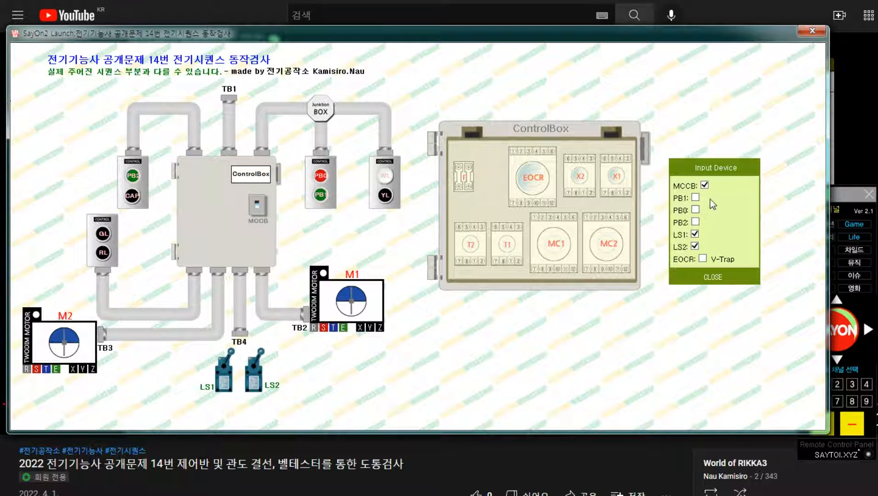
{"action": "left_click", "coordinate": [696, 198]}
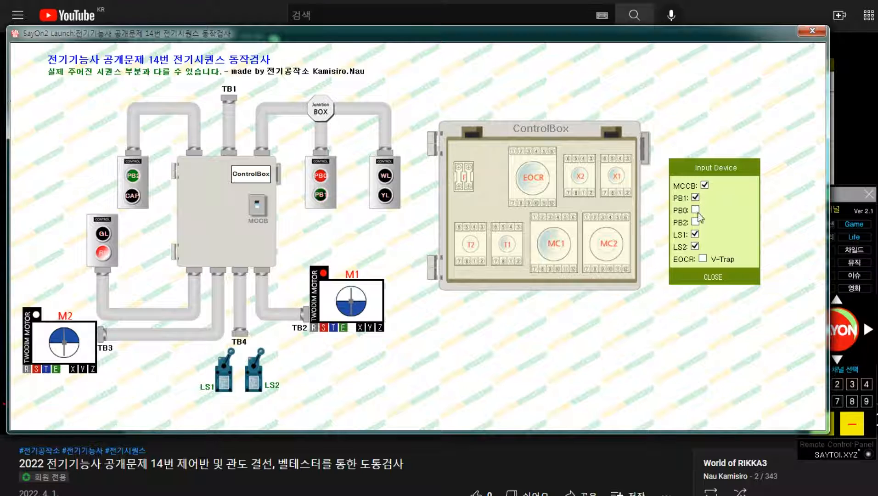
{"action": "left_click", "coordinate": [696, 197]}
{"action": "left_click", "coordinate": [695, 222]}
{"action": "left_click", "coordinate": [695, 222]}
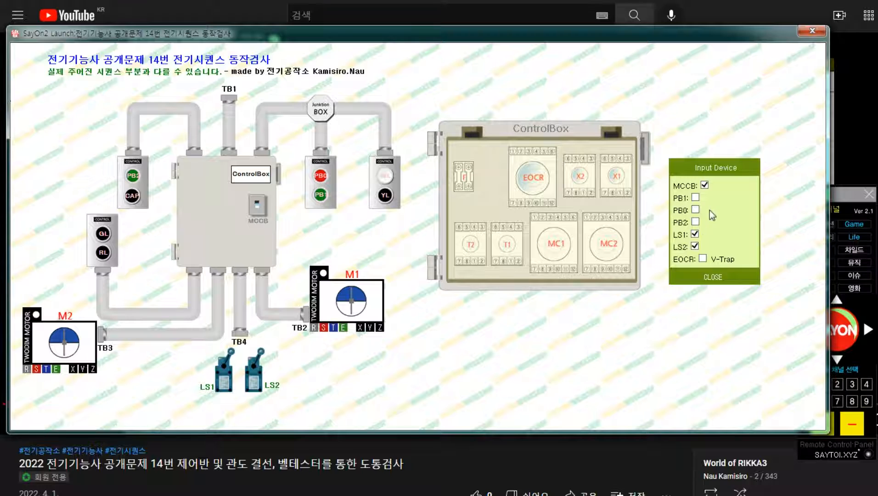
Start M1 with PB1 and M2 with PB2, and trip and reset the EOCR while both motors run.
{"action": "left_click", "coordinate": [698, 198]}
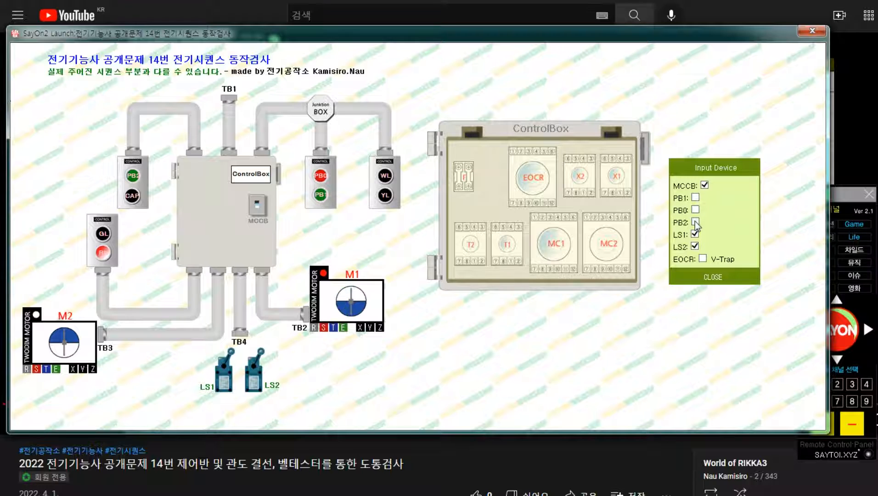
{"action": "left_click", "coordinate": [696, 224]}
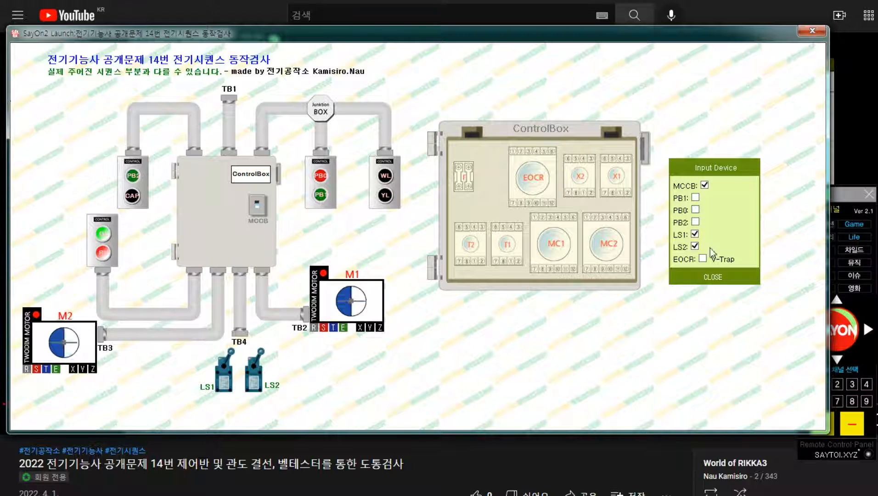
{"action": "left_click", "coordinate": [703, 259]}
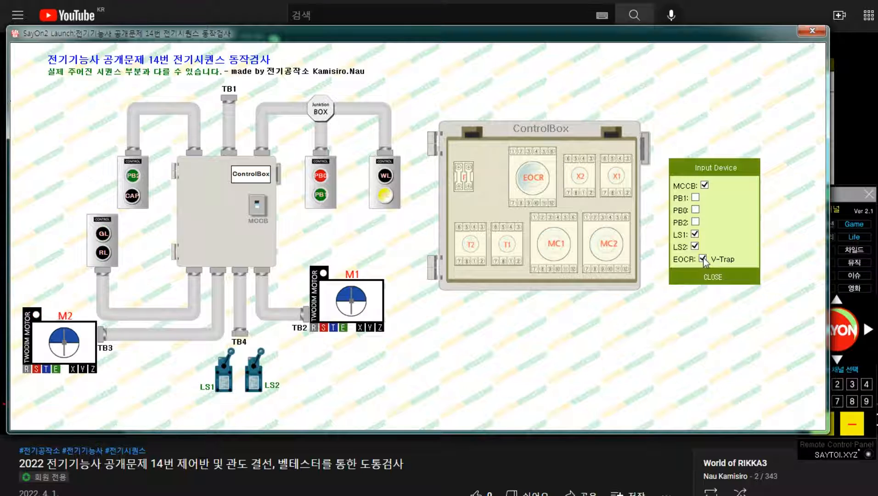
{"action": "left_click", "coordinate": [704, 260]}
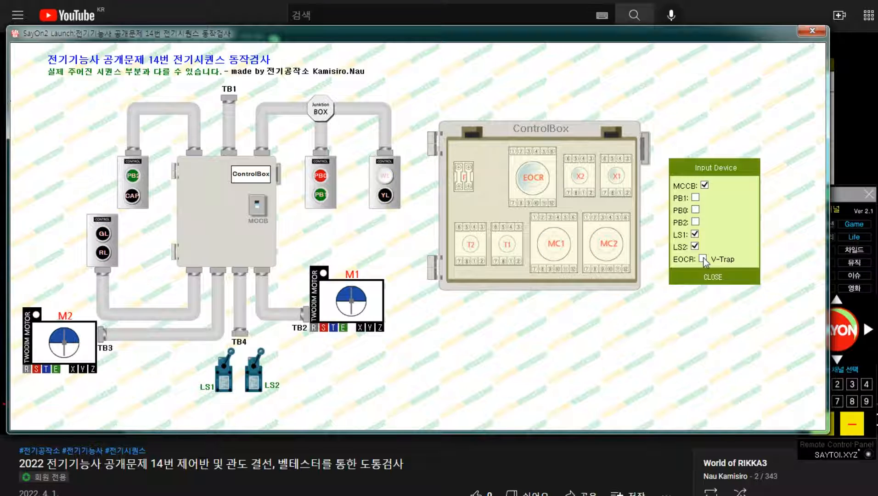
Start motor M1 with PB1, stop it with PB0, and release PB0.
{"action": "left_click", "coordinate": [696, 199]}
{"action": "left_click", "coordinate": [696, 198]}
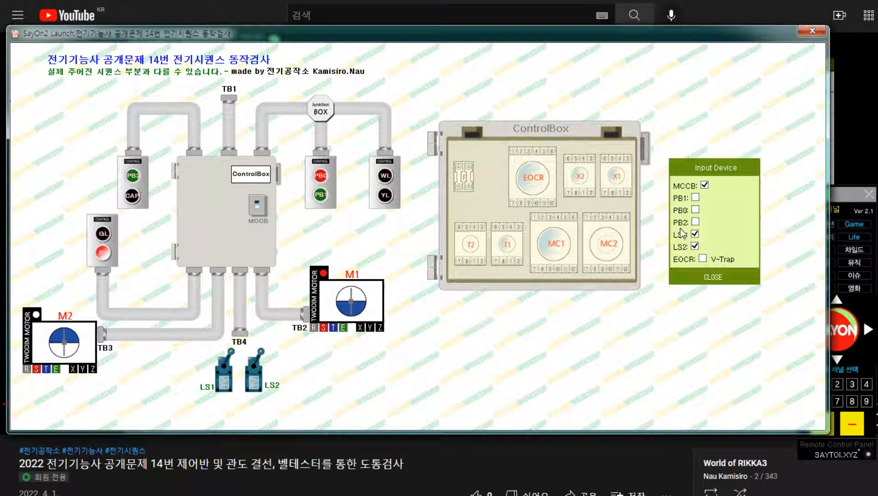
{"action": "left_click", "coordinate": [695, 210]}
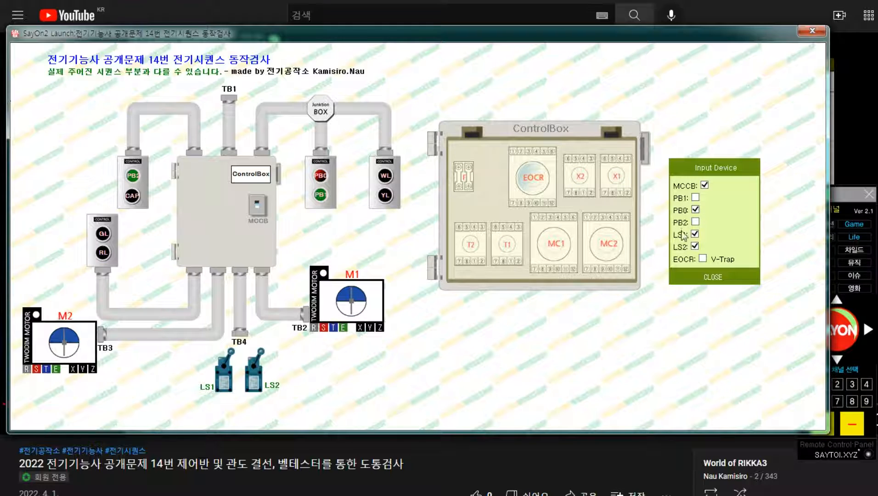
{"action": "left_click", "coordinate": [697, 211]}
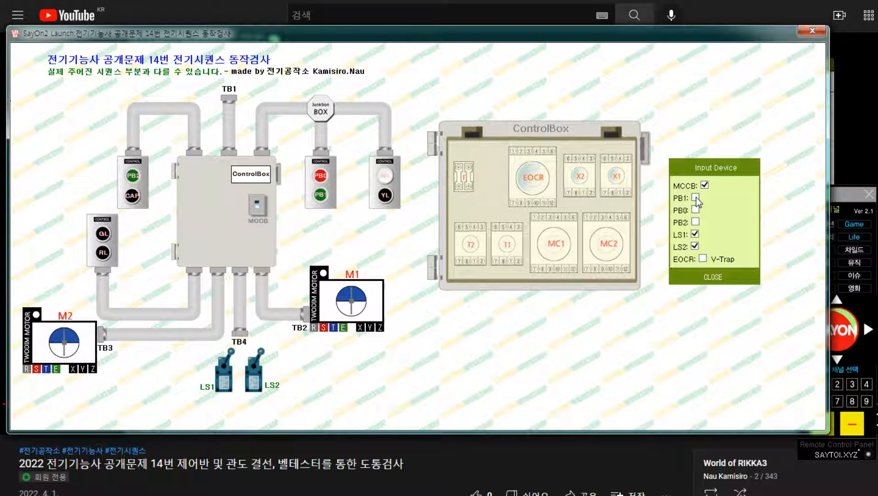
Restart motor M1 with PB1 and trip the EOCR while it is running.
{"action": "left_click", "coordinate": [696, 198]}
{"action": "left_click", "coordinate": [696, 198]}
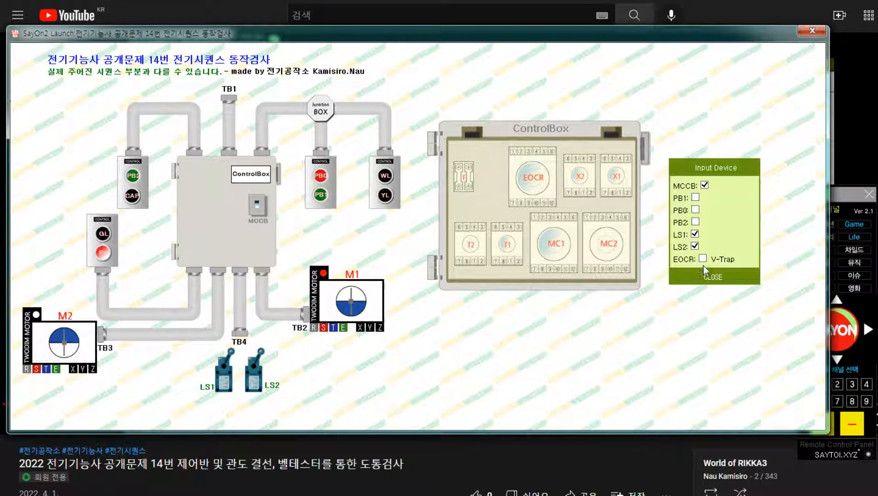
{"action": "left_click", "coordinate": [704, 260]}
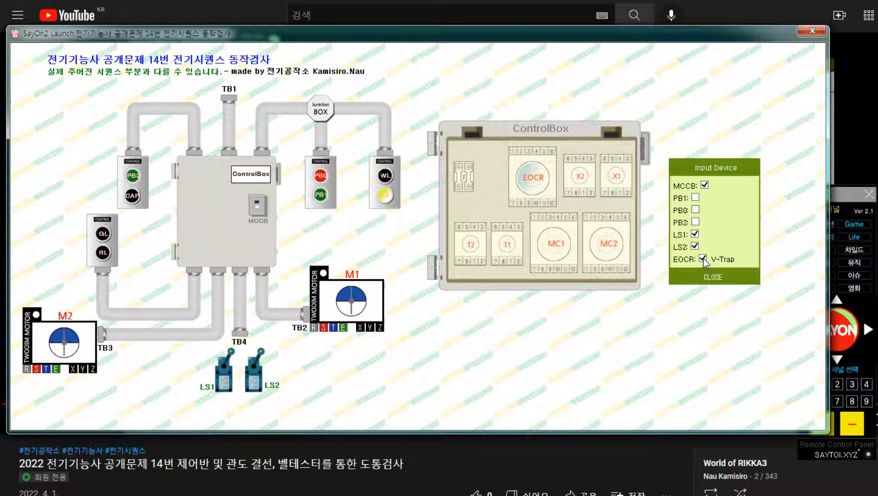
Reset the EOCR, run motor M1 with PB1, and release limit switch LS1.
{"action": "left_click", "coordinate": [704, 260]}
{"action": "left_click", "coordinate": [697, 198]}
{"action": "left_click", "coordinate": [696, 198]}
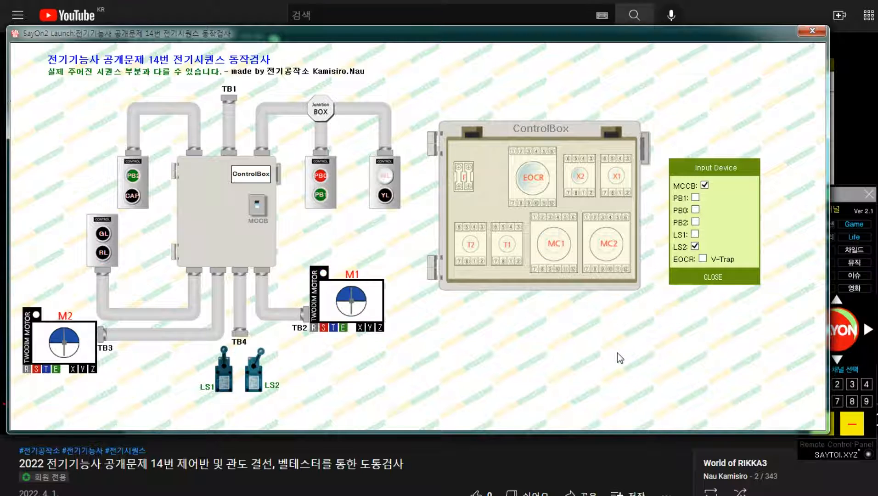
Reactivate LS1, run motor M1 with PB1, and stop it by releasing LS2 before activating LS2 again.
{"action": "left_click", "coordinate": [694, 244]}
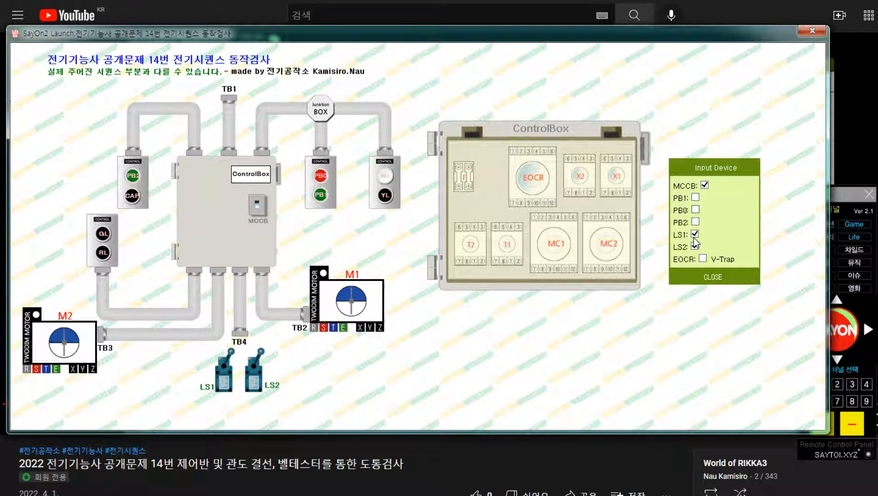
{"action": "left_click", "coordinate": [696, 198]}
{"action": "left_click", "coordinate": [697, 198]}
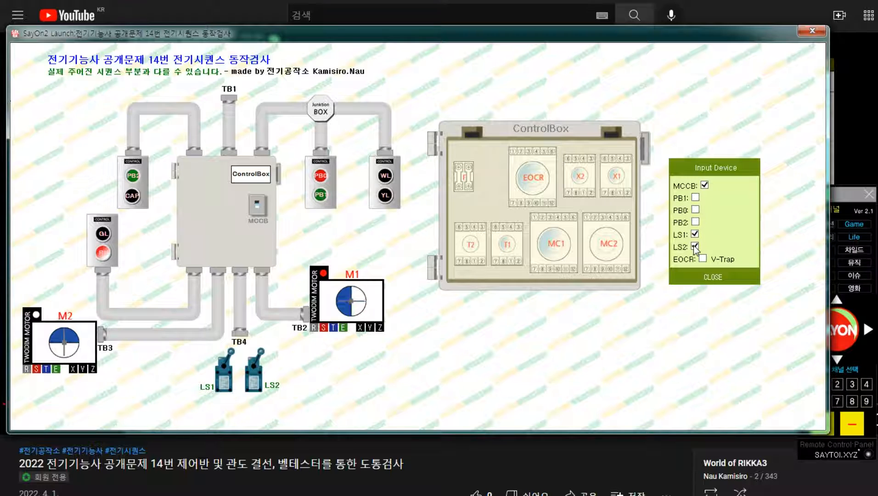
{"action": "left_click", "coordinate": [694, 246]}
{"action": "left_click", "coordinate": [695, 246]}
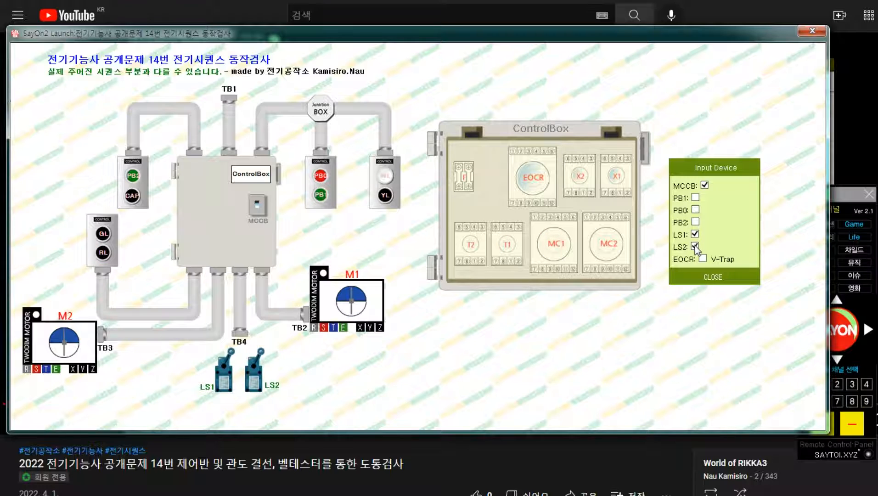
With only LS1 activated, start motor M2 with PB2 and trip the EOCR while it runs.
{"action": "left_click", "coordinate": [696, 234]}
{"action": "left_click", "coordinate": [693, 245]}
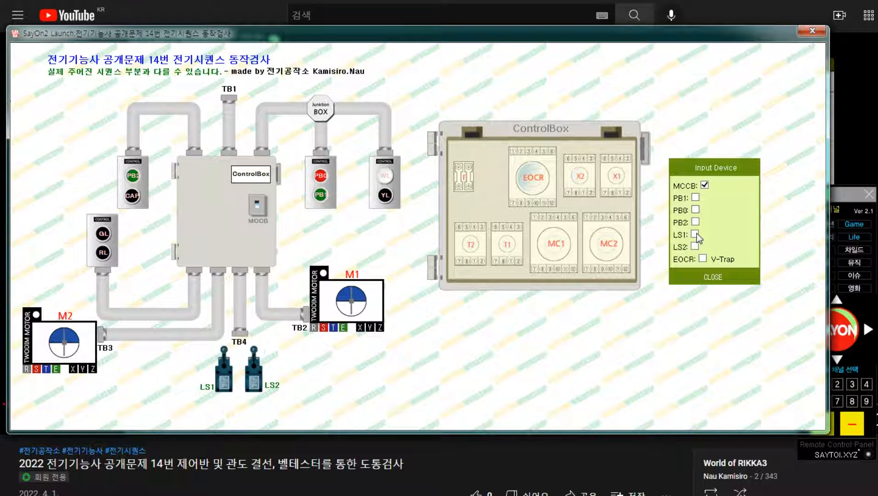
{"action": "left_click", "coordinate": [696, 233]}
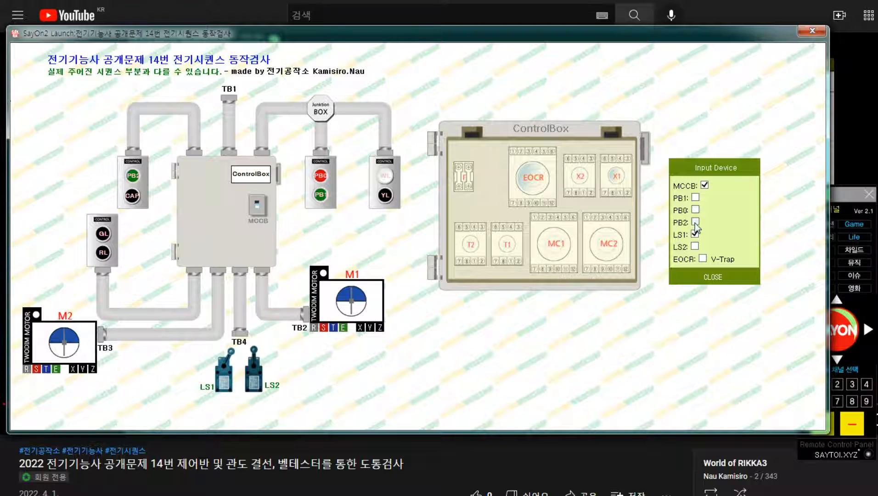
{"action": "left_click", "coordinate": [695, 223]}
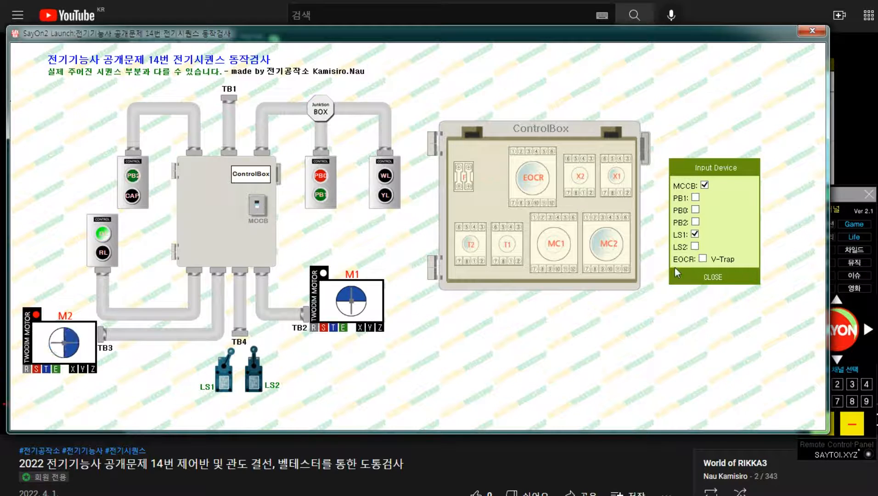
{"action": "left_click", "coordinate": [703, 259]}
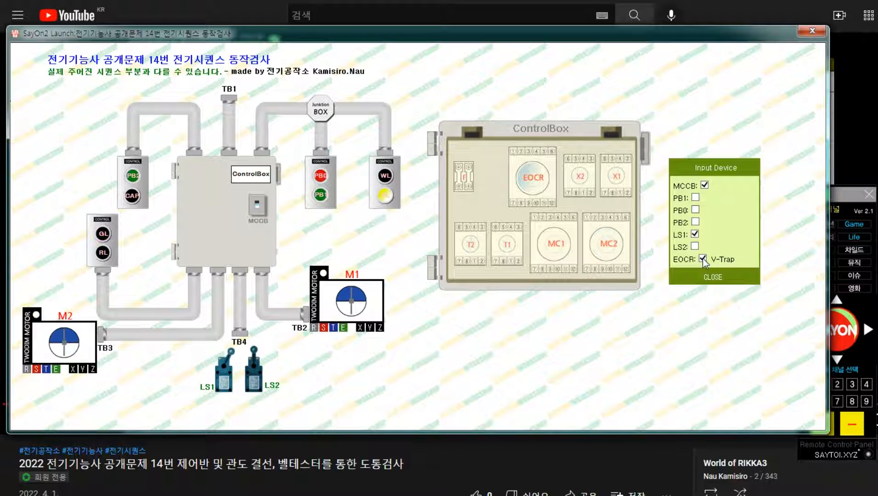
Reset the EOCR, activate LS2 instead of LS1, and repeat the PB2 start of M2 with an EOCR trip.
{"action": "left_click", "coordinate": [703, 259]}
{"action": "left_click", "coordinate": [695, 234]}
{"action": "left_click", "coordinate": [695, 246]}
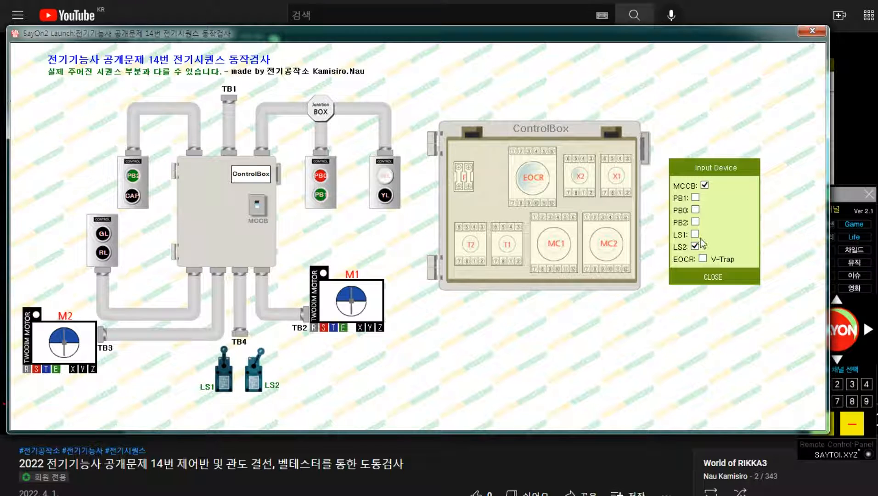
{"action": "left_click", "coordinate": [696, 222]}
{"action": "left_click", "coordinate": [695, 222]}
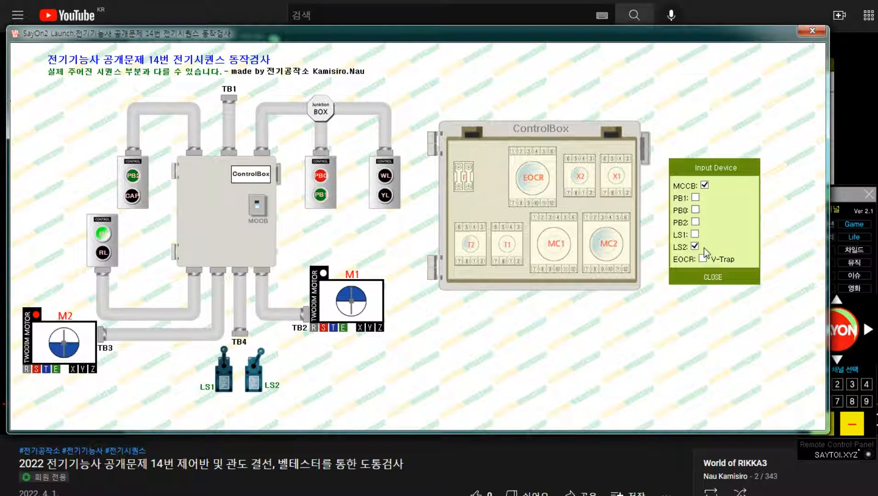
{"action": "left_click", "coordinate": [703, 259]}
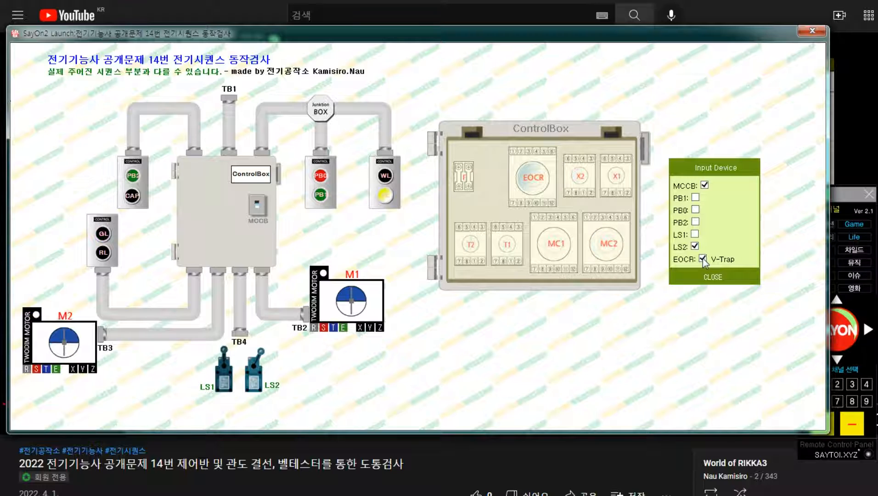
Reset the EOCR, activate both limit switches, and run both motors with PB1 and PB2 before stopping them with PB0.
{"action": "left_click", "coordinate": [703, 260]}
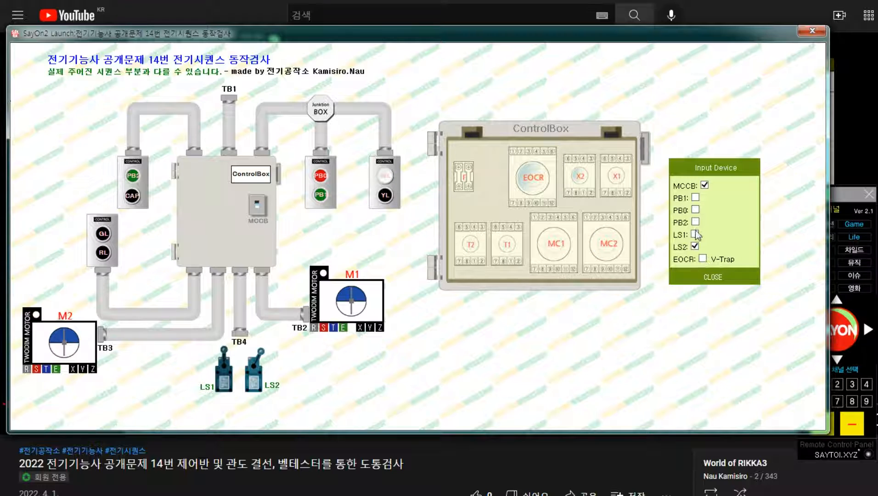
{"action": "left_click", "coordinate": [695, 234]}
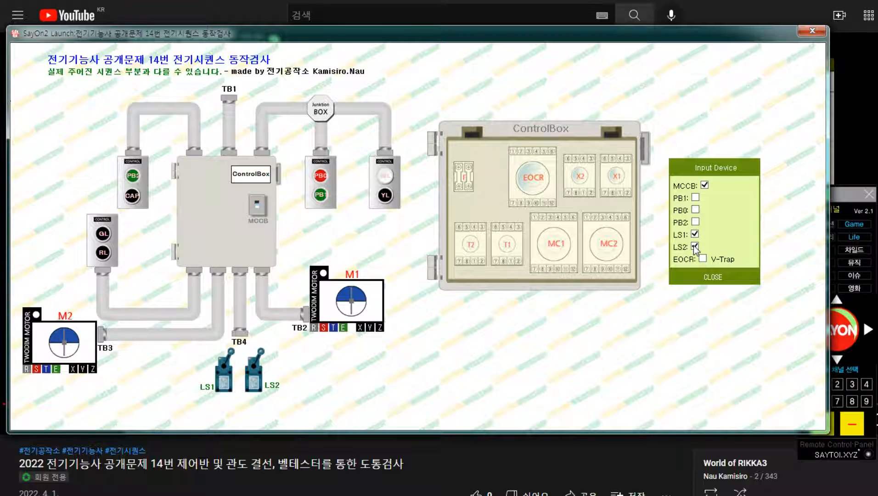
{"action": "left_click", "coordinate": [695, 198]}
{"action": "left_click", "coordinate": [695, 222]}
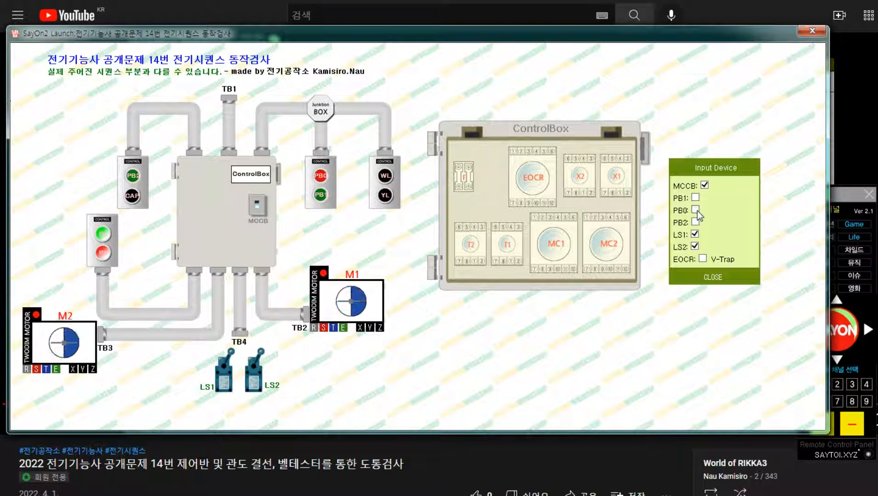
{"action": "left_click", "coordinate": [696, 209]}
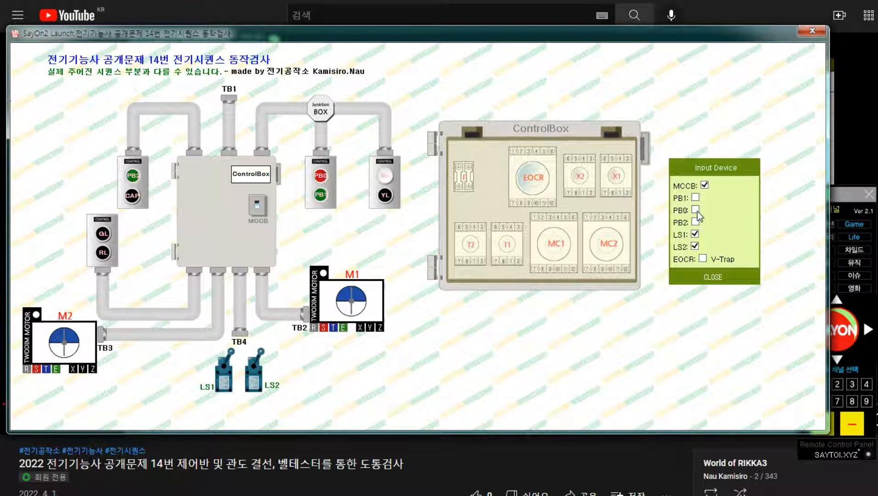
Test starting the motors in both orders, PB1 before PB2 and PB2 before PB1, and trip and reset the EOCR.
{"action": "left_click", "coordinate": [696, 197]}
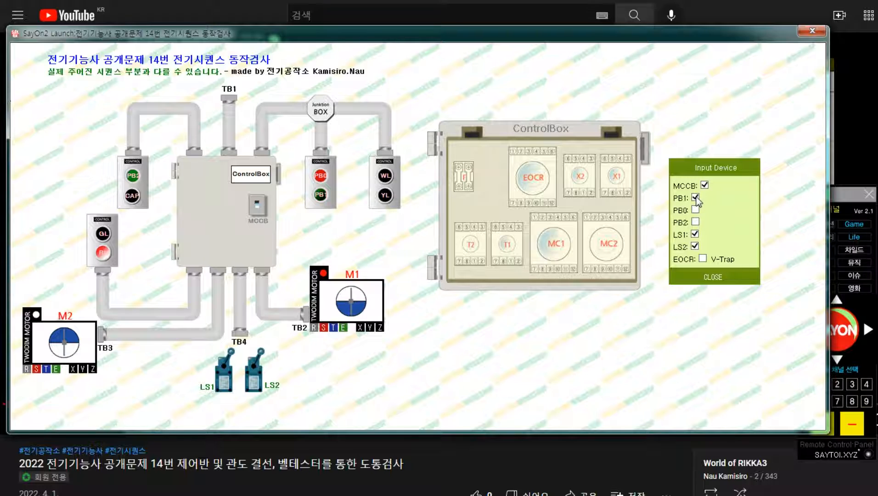
{"action": "left_click", "coordinate": [697, 222]}
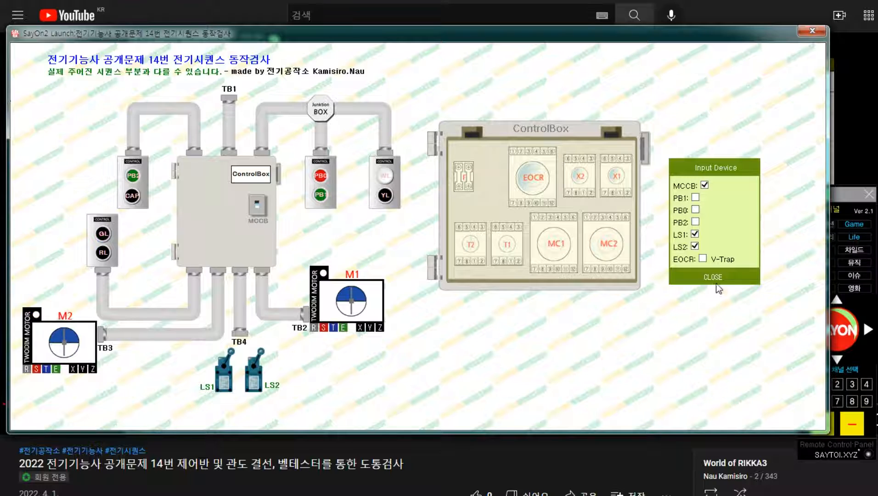
{"action": "left_click", "coordinate": [696, 222]}
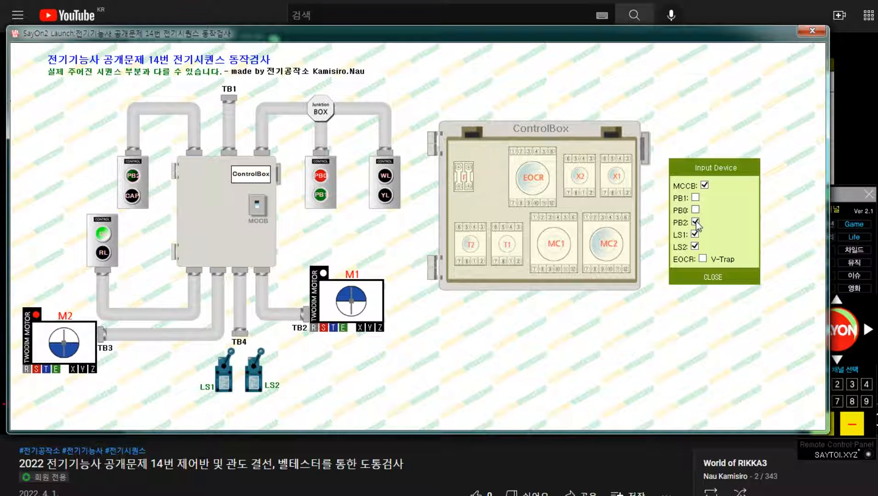
{"action": "left_click", "coordinate": [696, 222]}
{"action": "left_click", "coordinate": [696, 197]}
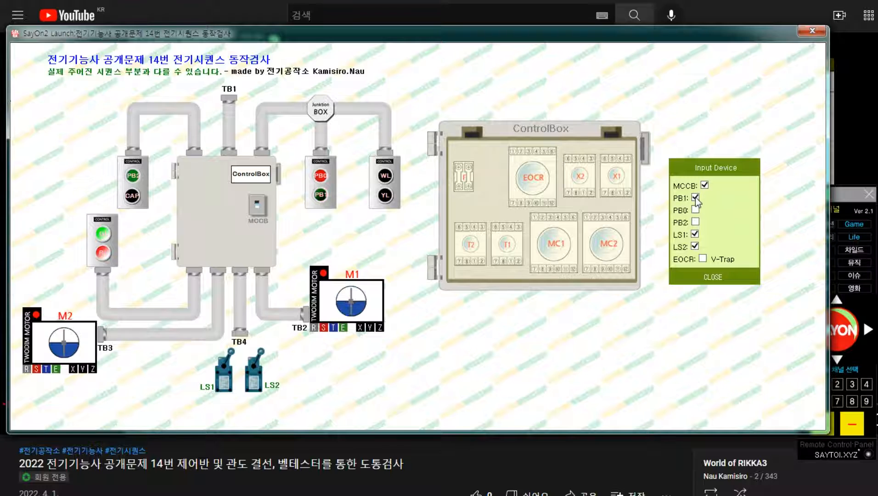
{"action": "left_click", "coordinate": [696, 197]}
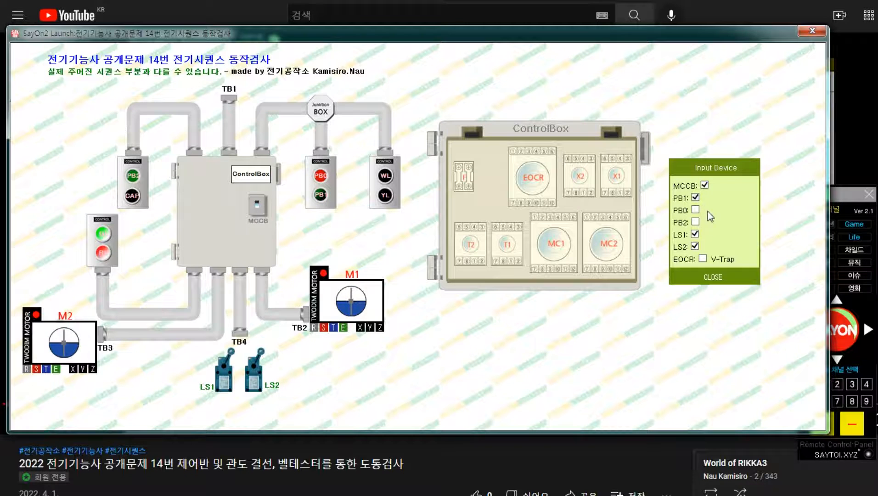
{"action": "left_click", "coordinate": [703, 259]}
{"action": "left_click", "coordinate": [703, 259]}
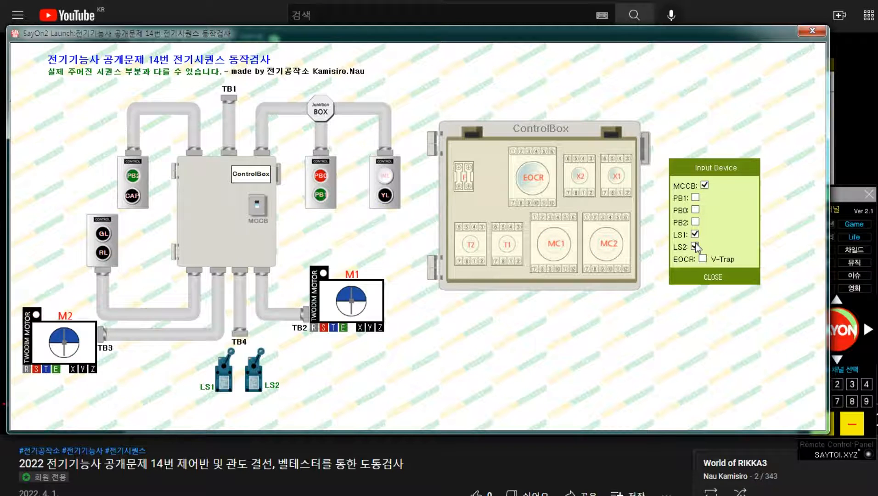
Release LS2 and LS1, switch off the MCCB, and close the simulation.
{"action": "left_click", "coordinate": [695, 246]}
{"action": "left_click", "coordinate": [695, 234]}
{"action": "left_click", "coordinate": [704, 185]}
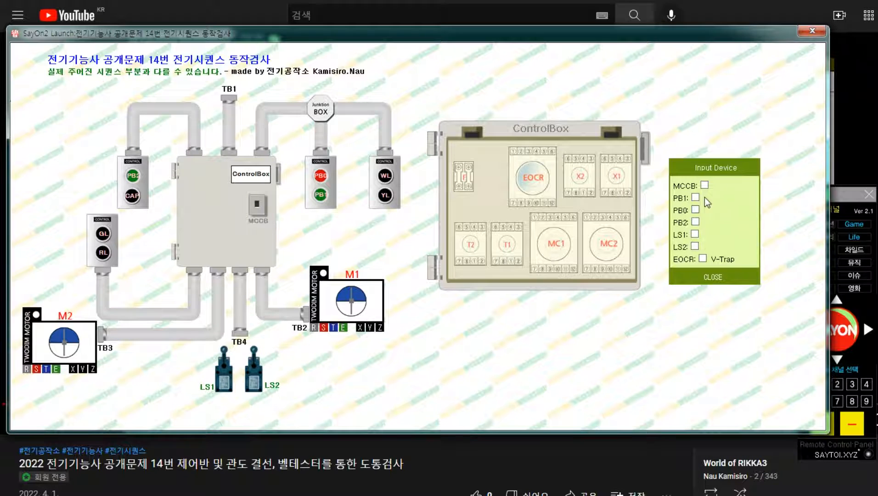
{"action": "left_click", "coordinate": [710, 277]}
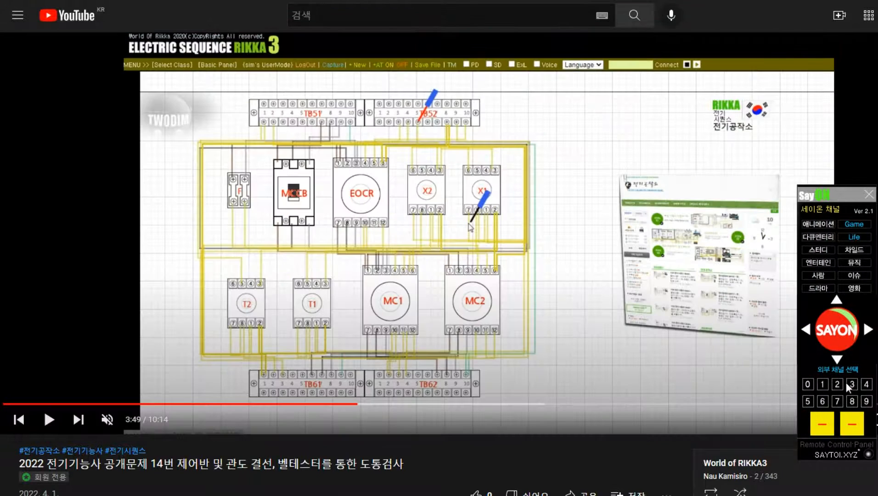
Open SayON channel 33, launch the Electric Sequence RIKKA simulator, and move and enlarge its window.
{"action": "left_click", "coordinate": [848, 385]}
{"action": "left_click", "coordinate": [847, 385]}
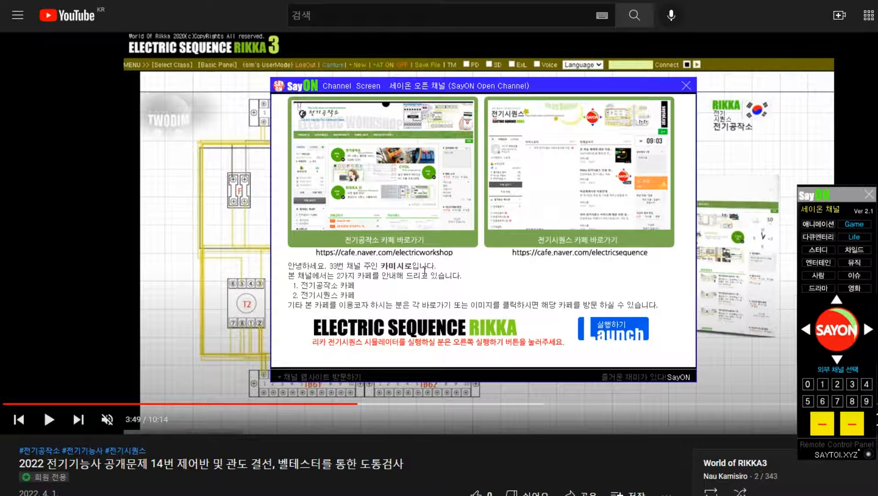
{"action": "left_click", "coordinate": [618, 332]}
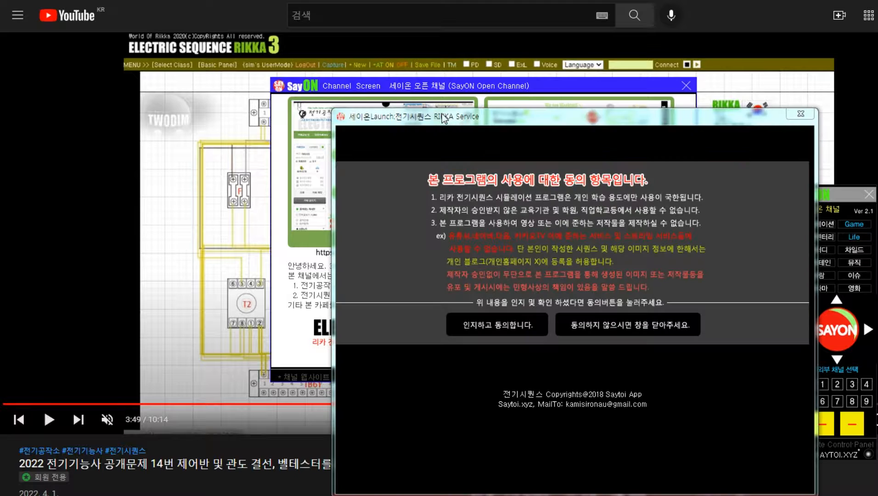
{"action": "left_click_drag", "start_coordinate": [443, 118], "coordinate": [152, 17]}
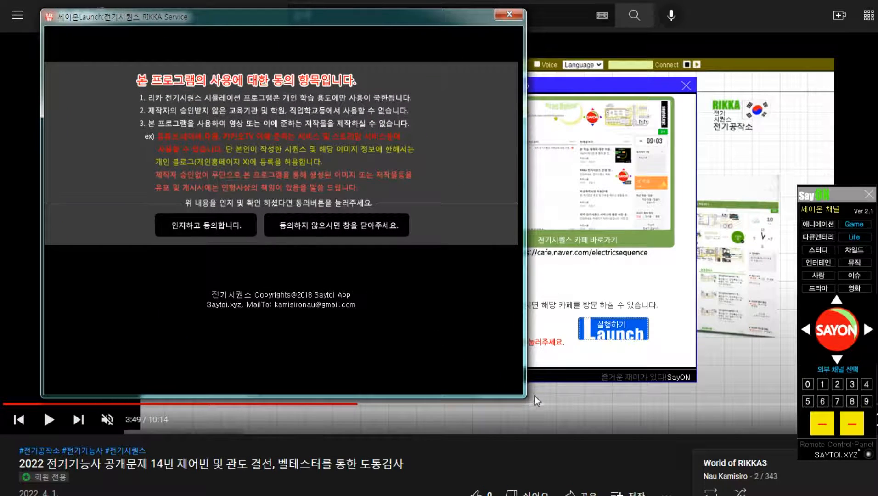
{"action": "left_click_drag", "start_coordinate": [522, 394], "coordinate": [852, 478]}
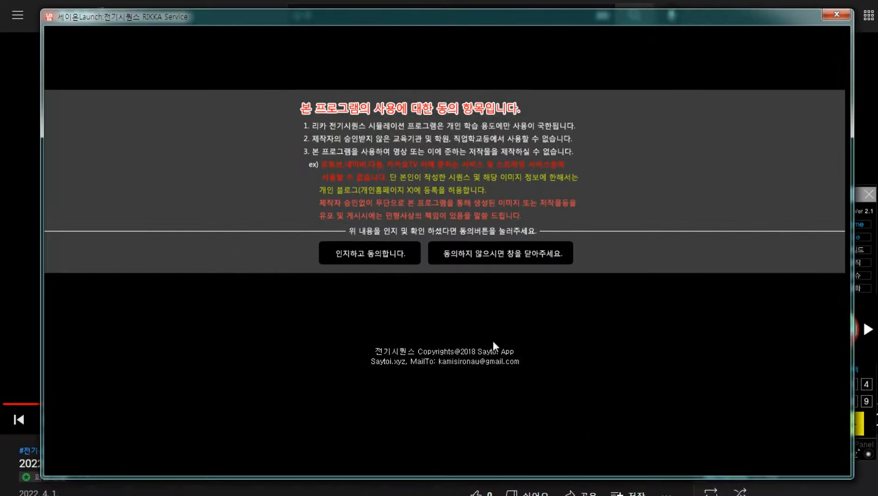
Agree to the RIKKA usage terms, enter the Study Data area, and check the login ID options.
{"action": "left_click", "coordinate": [379, 260]}
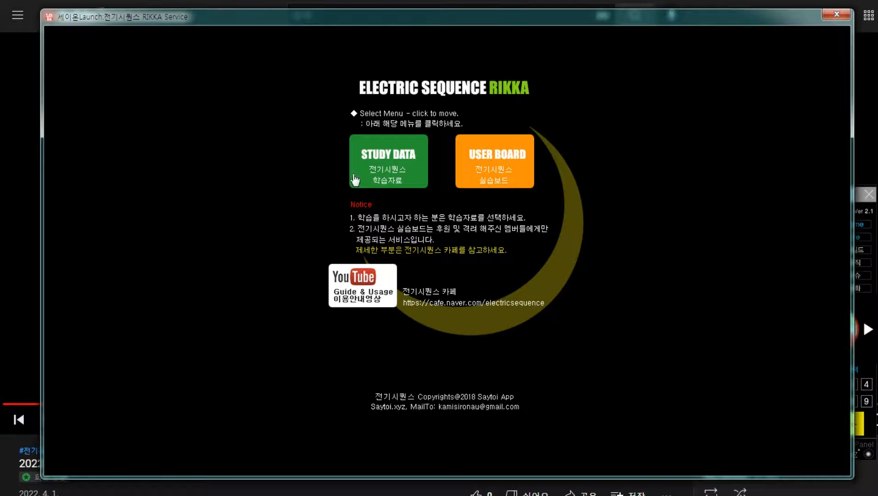
{"action": "left_click", "coordinate": [379, 162]}
{"action": "left_click", "coordinate": [543, 226]}
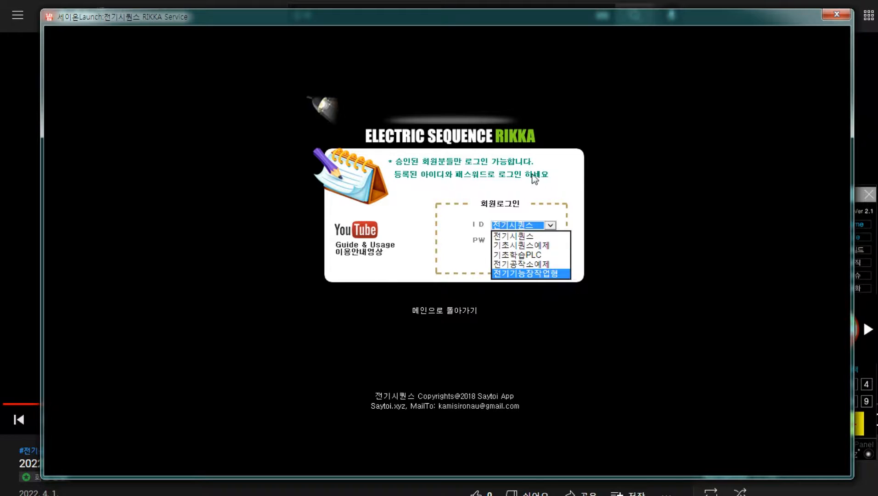
{"action": "left_click", "coordinate": [645, 244]}
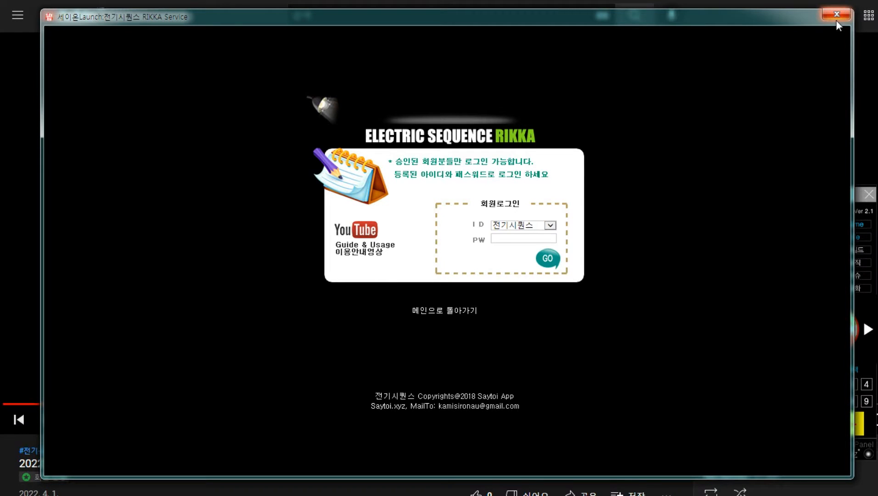